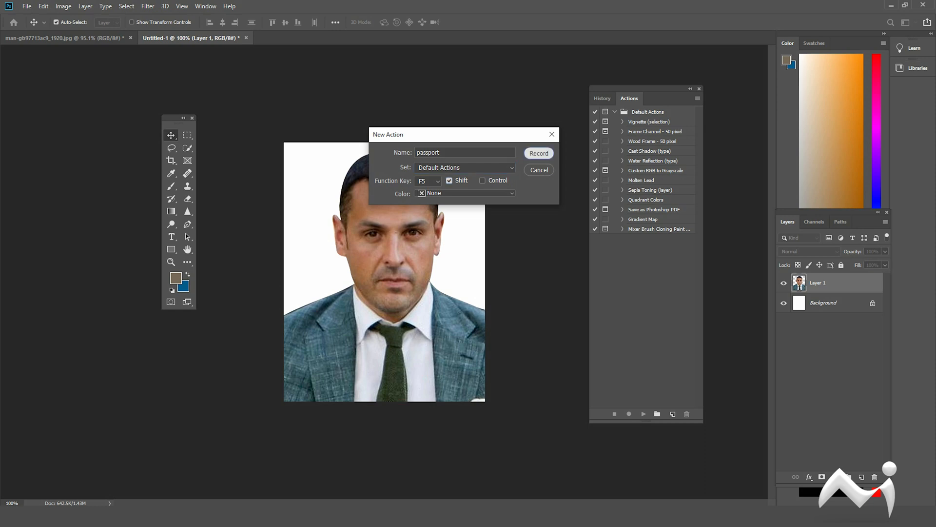
Start recording the passport action in Default Actions with the Shift+F5 shortcut, and duplicate the photo layer.
key("Return")
key("Return")
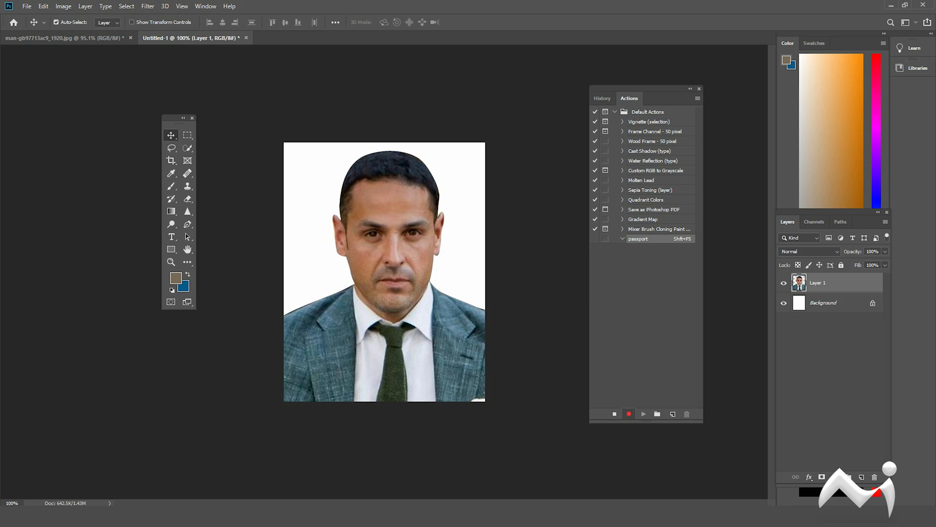
key("ctrl+j")
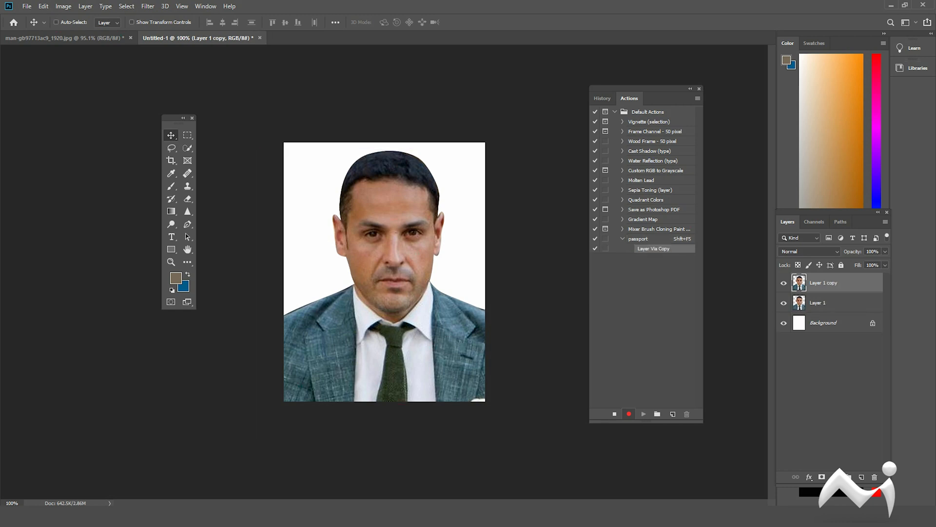
Brighten the duplicated layer with a Curves adjustment, raising the midtones to input 149 and output 172.
key("ctrl+m")
left_click_drag(664, 267, 667, 255)
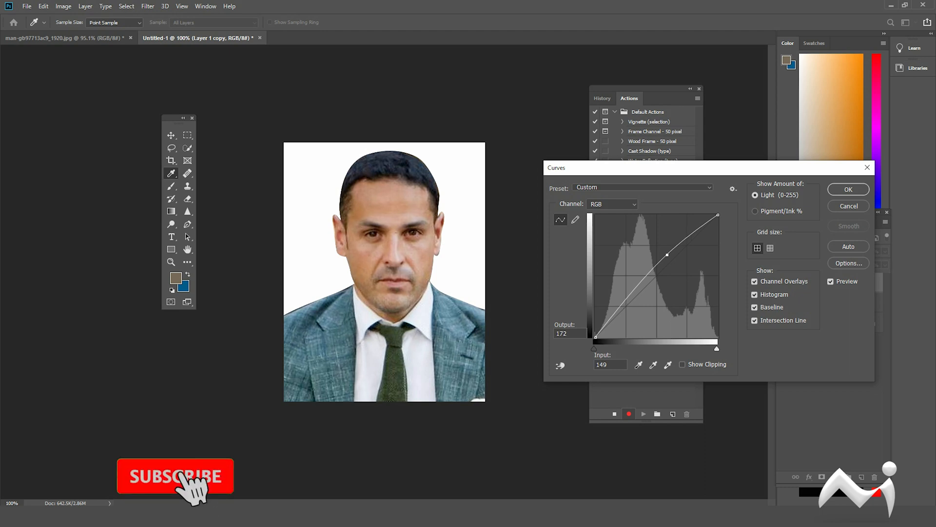
key("Return")
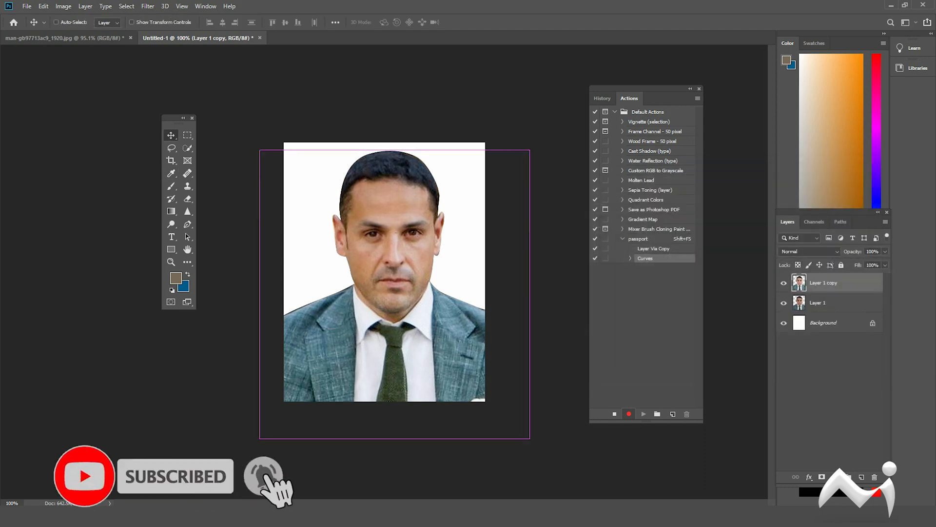
Apply a Levels adjustment to the duplicated layer with input black point 21 and white point 248.
key("ctrl+l")
left_click_drag(679, 389, 689, 389)
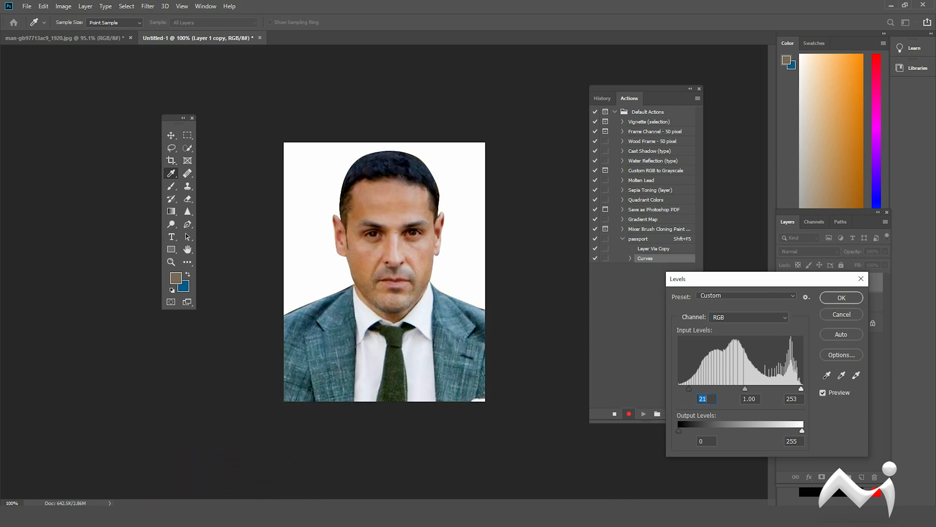
left_click_drag(799, 389, 799, 389)
left_click(842, 298)
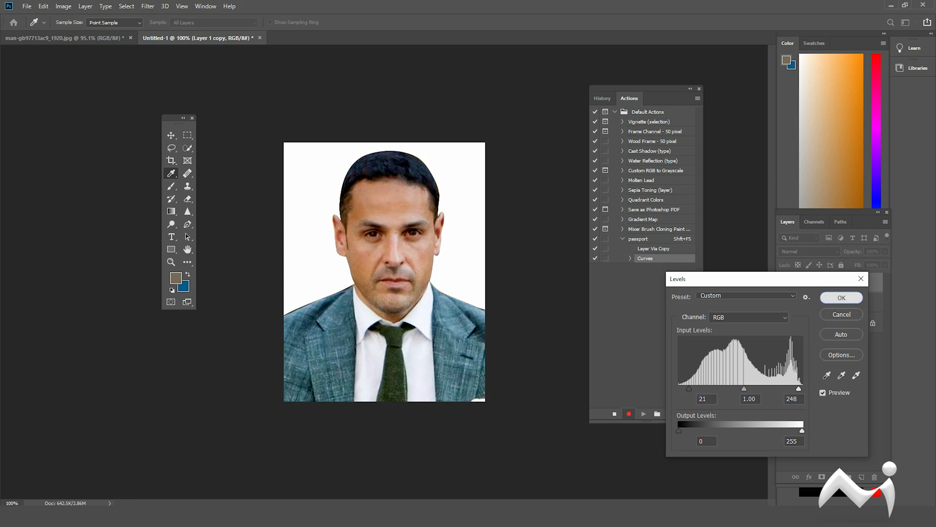
Merge all layers into the background, and select and copy the whole photo.
scroll(385, 272, "down", 5)
scroll(385, 271, "up", 5)
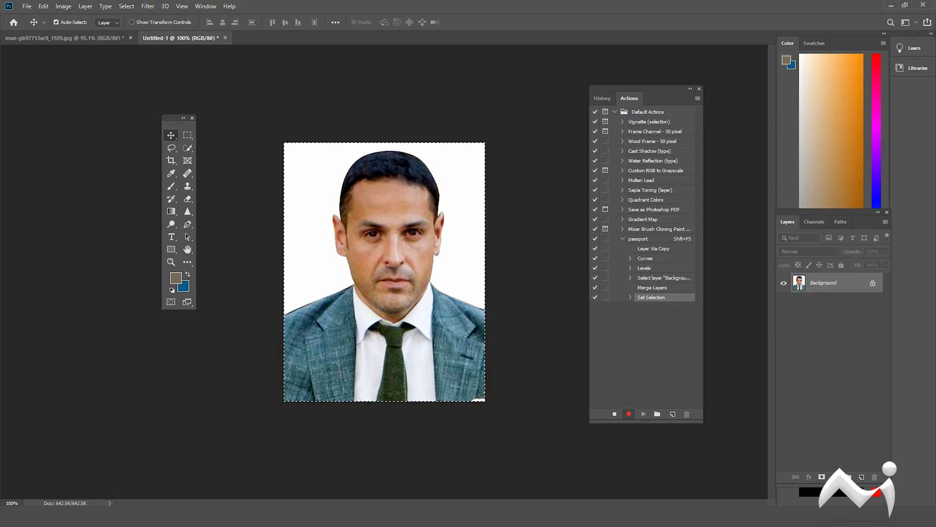
key("ctrl+c")
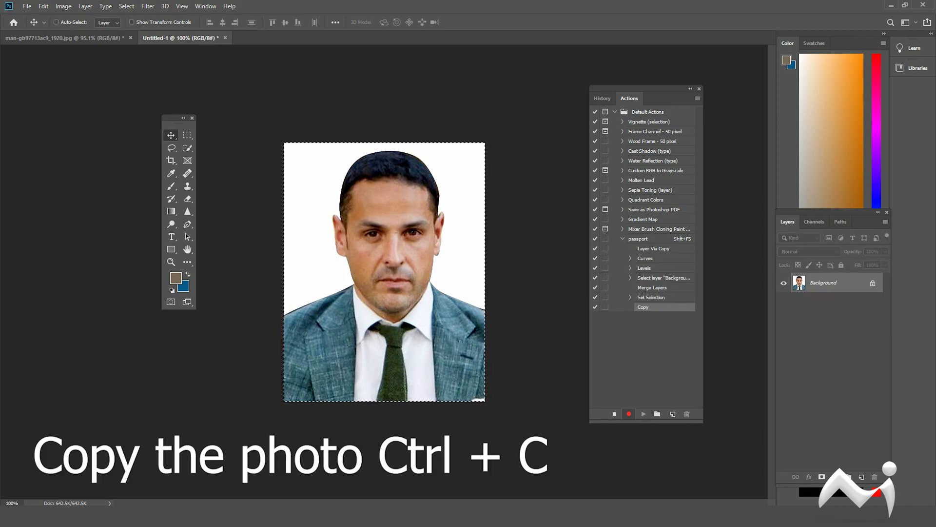
Create a new document from the Landscape, 4 x 6 photo preset, 6 x 4 in at 300 ppi.
key("ctrl+n")
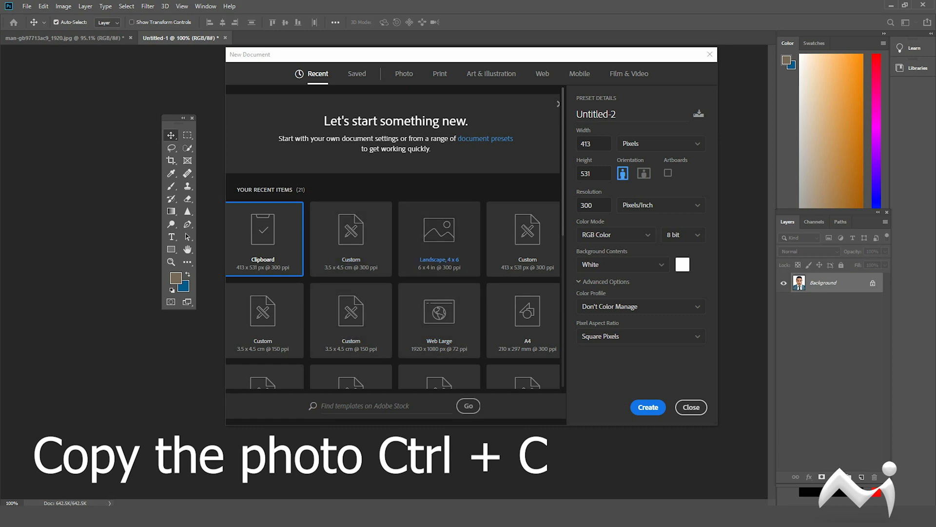
left_click(404, 73)
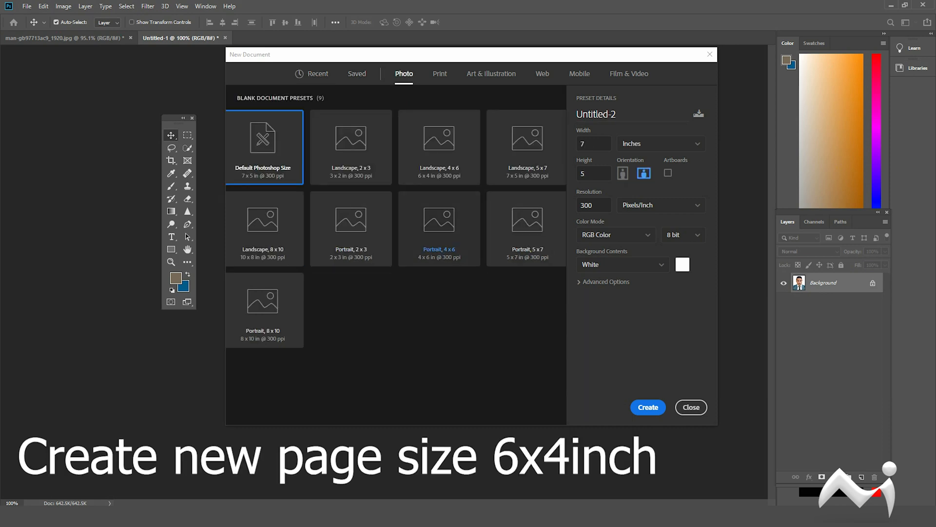
left_click(439, 148)
left_click(649, 407)
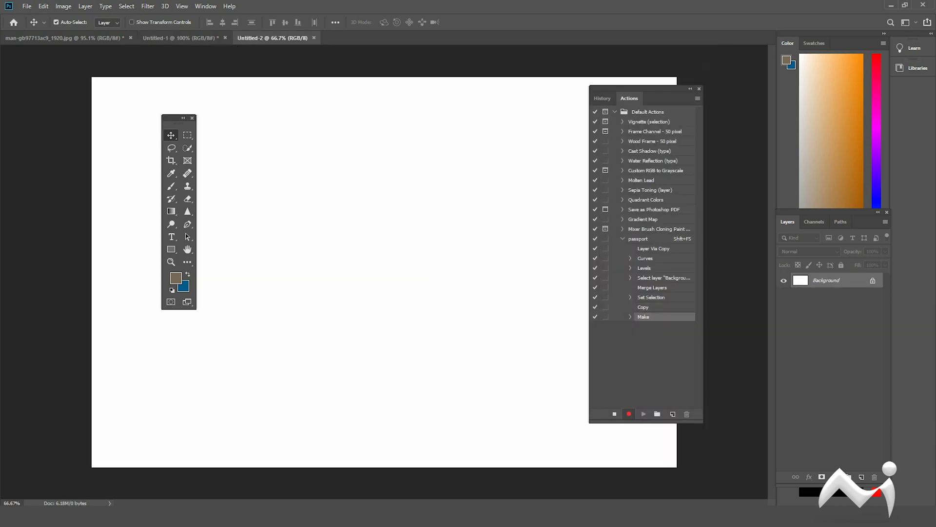
Paste the passport photo into the new page and place it in the page's upper-left corner.
scroll(385, 272, "down", 5)
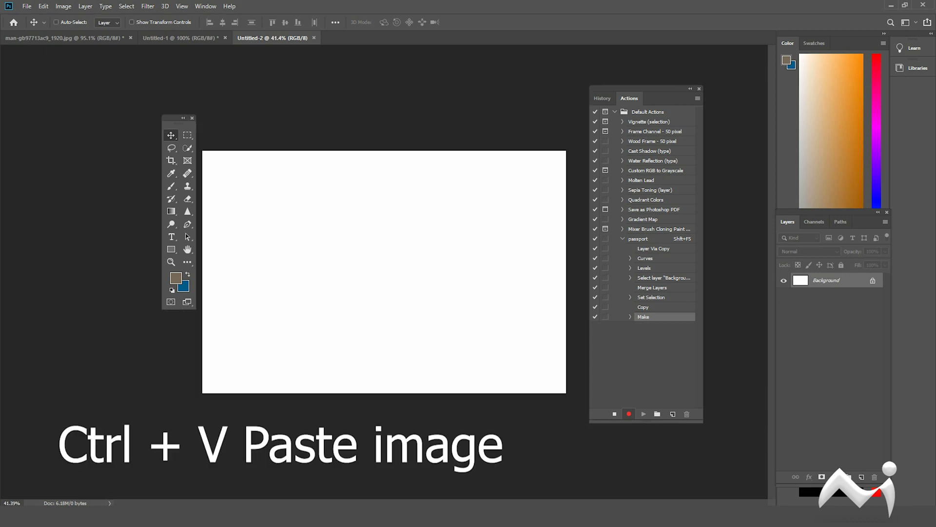
key("ctrl+v")
left_click_drag(394, 226, 258, 172)
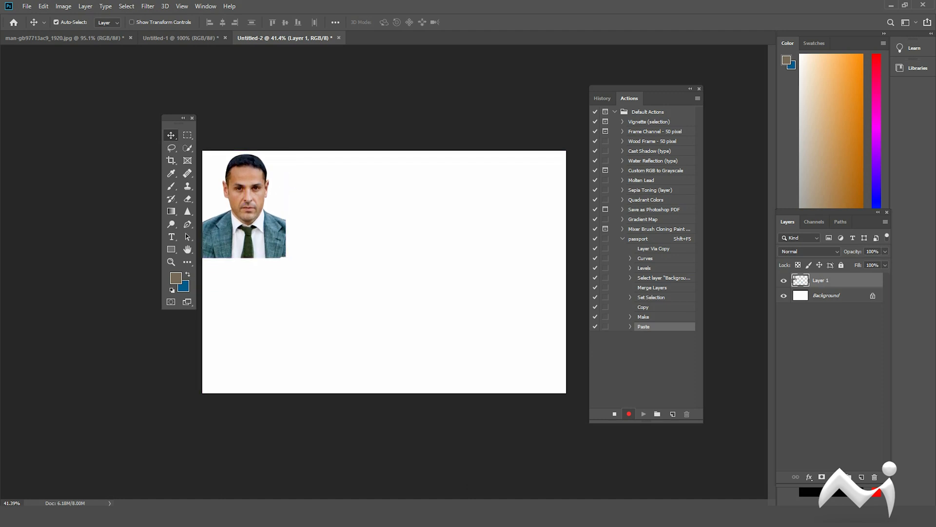
Add a 1 px outside stroke in grey #8d8d8d to the pasted photo layer.
double_click(851, 281)
left_click(483, 337)
left_click_drag(561, 254, 370, 252)
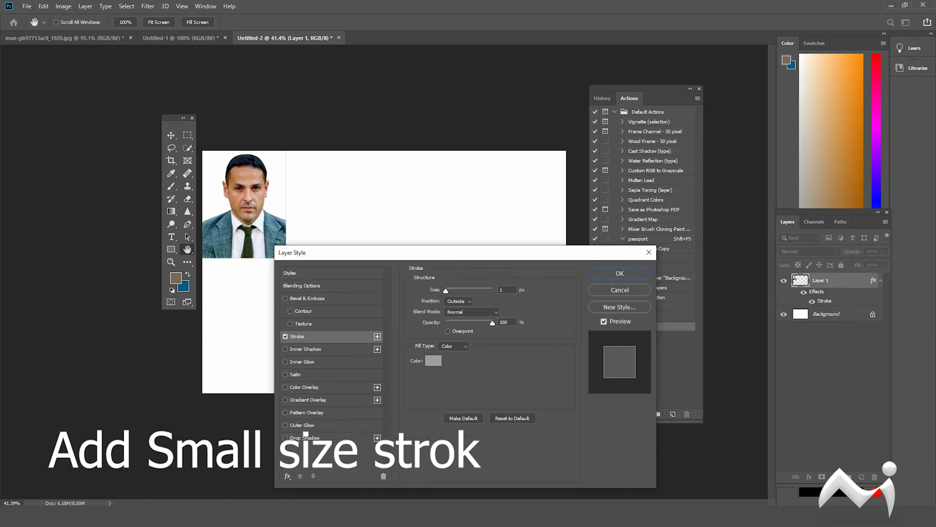
left_click(429, 360)
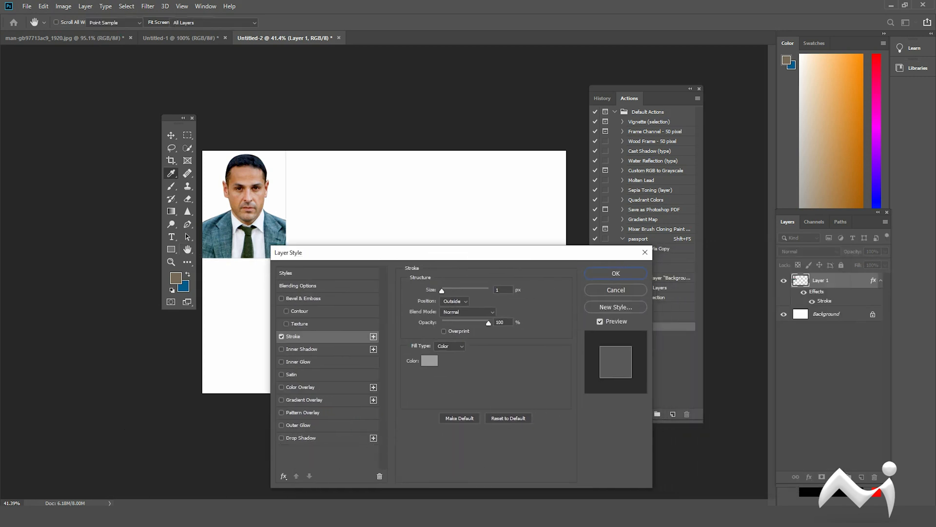
left_click_drag(654, 281, 654, 288)
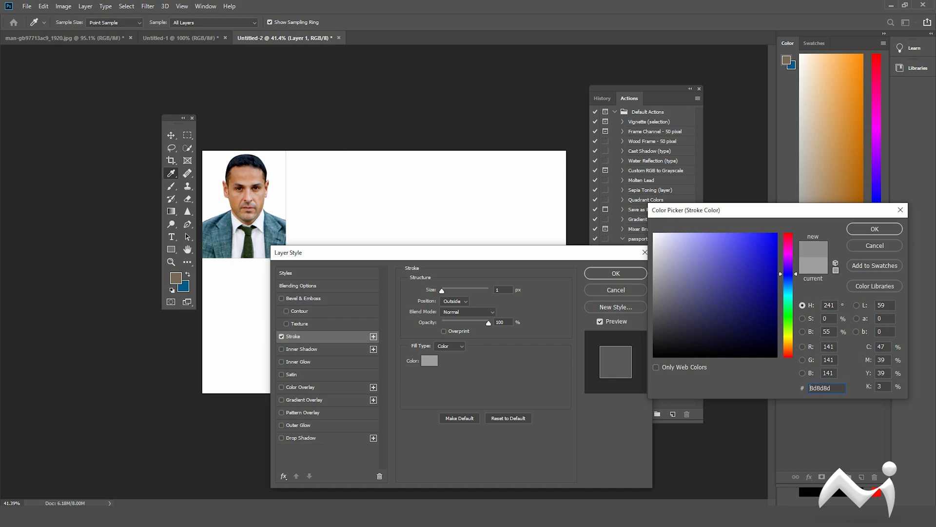
left_click(875, 229)
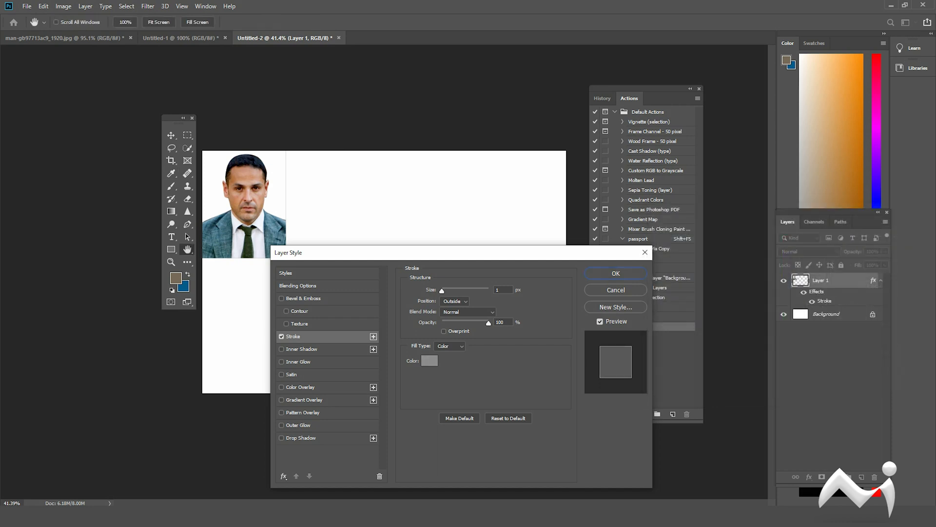
left_click(615, 273)
Duplicate the photo into a grid of four columns and two rows, centre the grid on the page, and deselect the layers.
mouse_move(272, 181)
left_mouse_down()
mouse_move(298, 208)
mouse_move(288, 194)
mouse_move(302, 205)
mouse_move(425, 205)
mouse_move(470, 229)
mouse_move(502, 229)
left_mouse_up()
left_click_drag(497, 320, 272, 301)
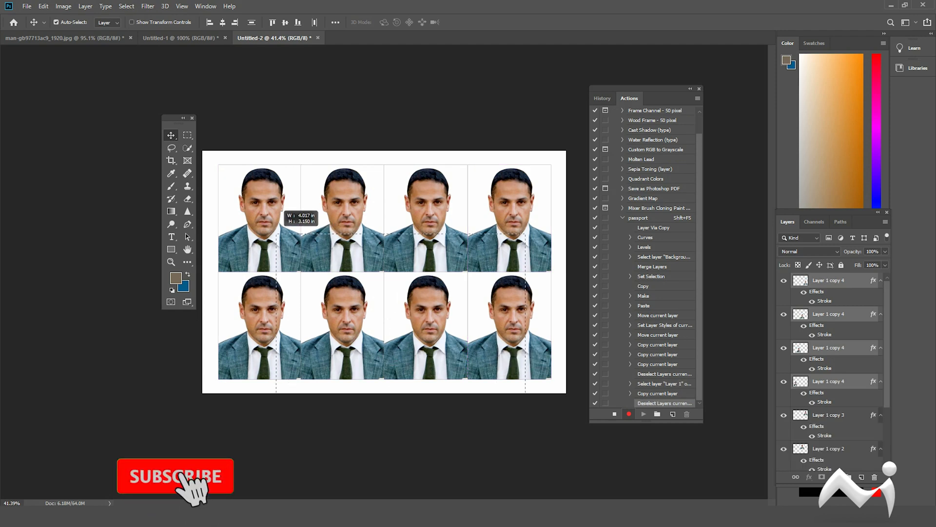
left_click_drag(378, 194, 368, 197)
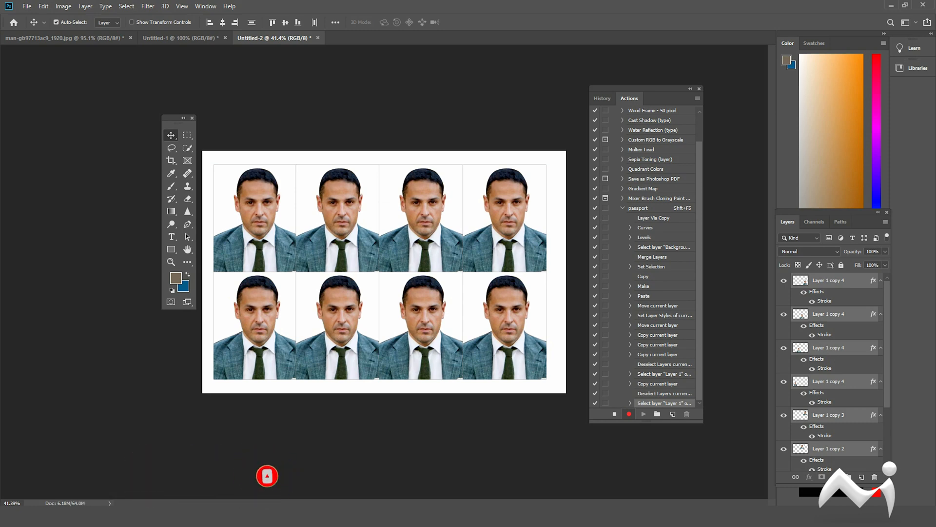
left_click_drag(354, 229, 359, 229)
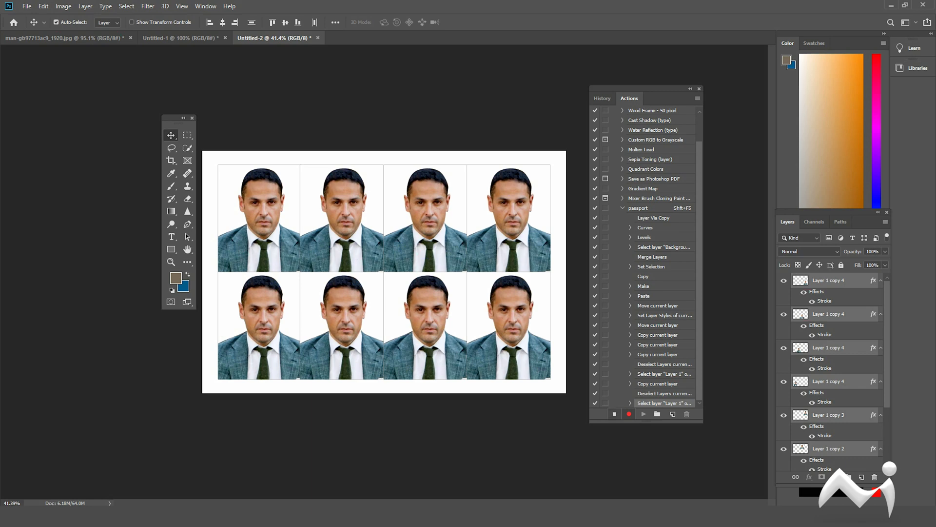
left_click(605, 451)
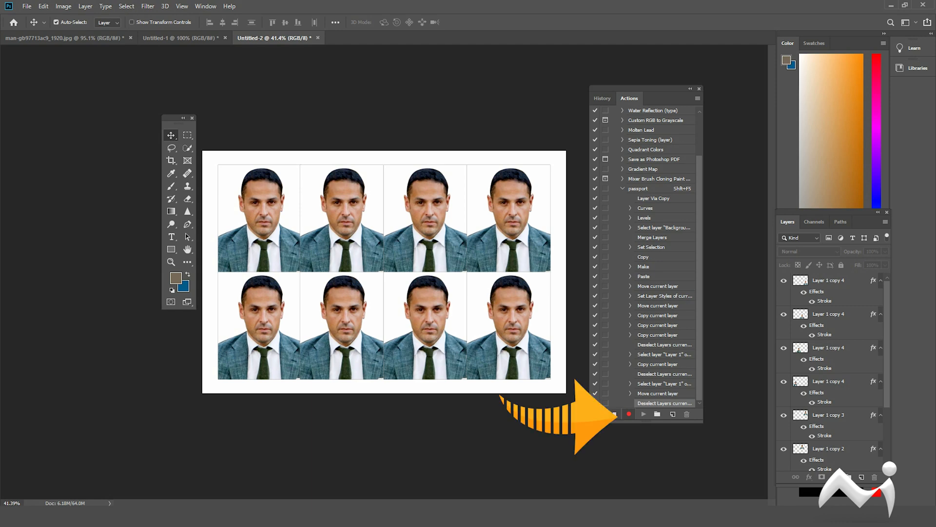
Stop recording the passport action and hide the Actions panel.
left_click(614, 414)
scroll(643, 259, "up", 3)
scroll(644, 258, "down", 2)
left_click_drag(645, 89, 599, 93)
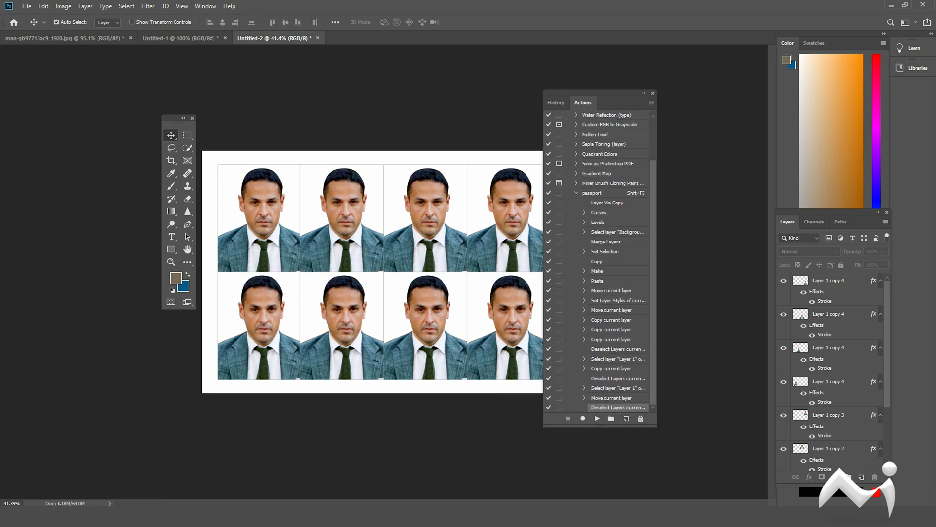
key("alt+F9")
Close all three open documents without saving their changes.
key("ctrl+w")
key("n")
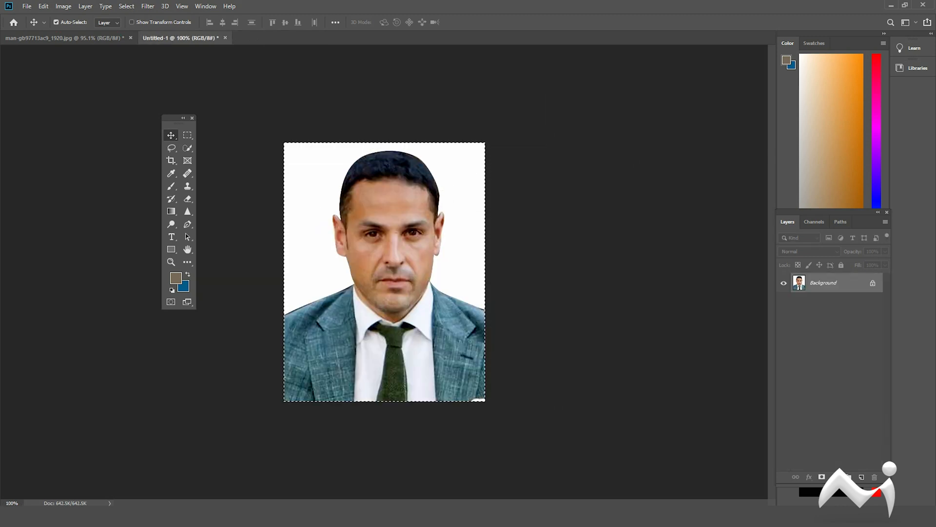
key("ctrl+w")
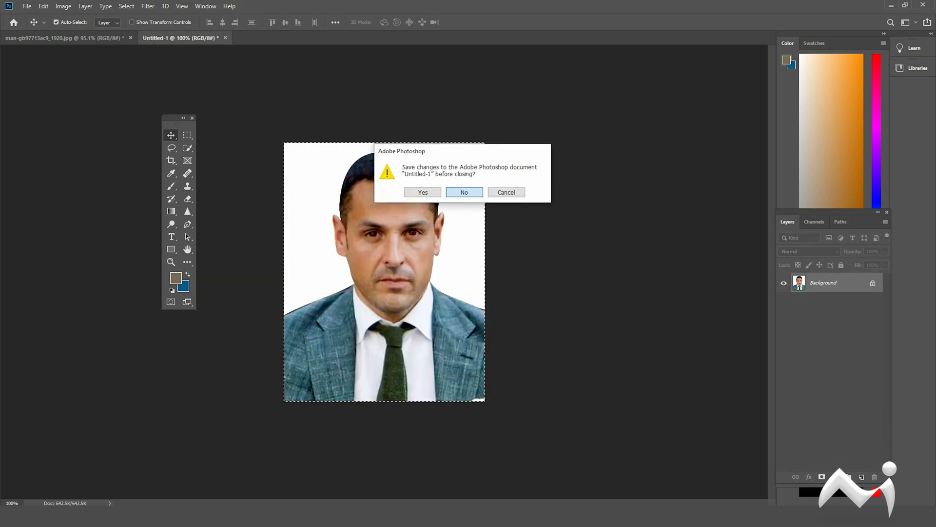
key("n")
key("ctrl+w")
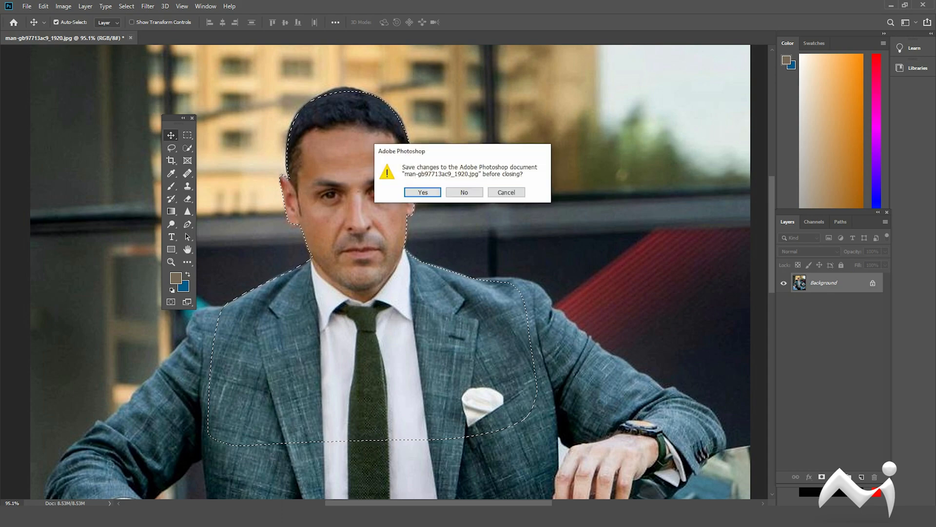
key("n")
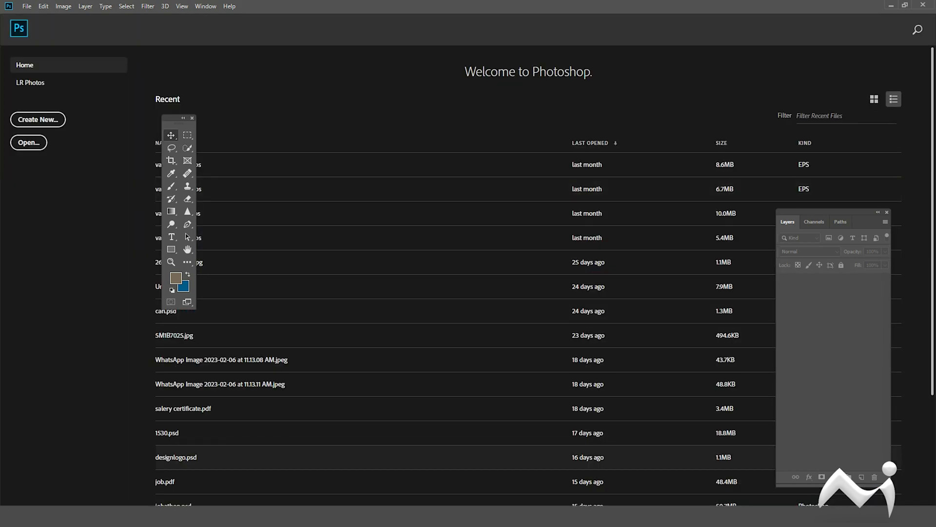
Open the photo suit-g80d8f7a20_1920.jpg from the file folder in Photoshop.
key("alt+Tab")
left_click(127, 147)
left_click_drag(127, 147, 703, 30)
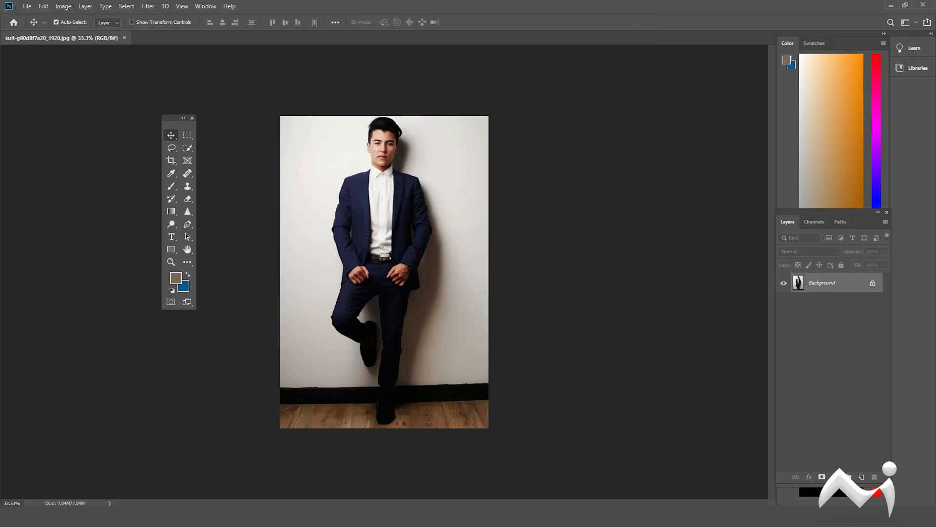
Trace a Pen tool path along the man's sleeve, shoulder, collar and neck on the photo's left side.
scroll(378, 171, "up", 12)
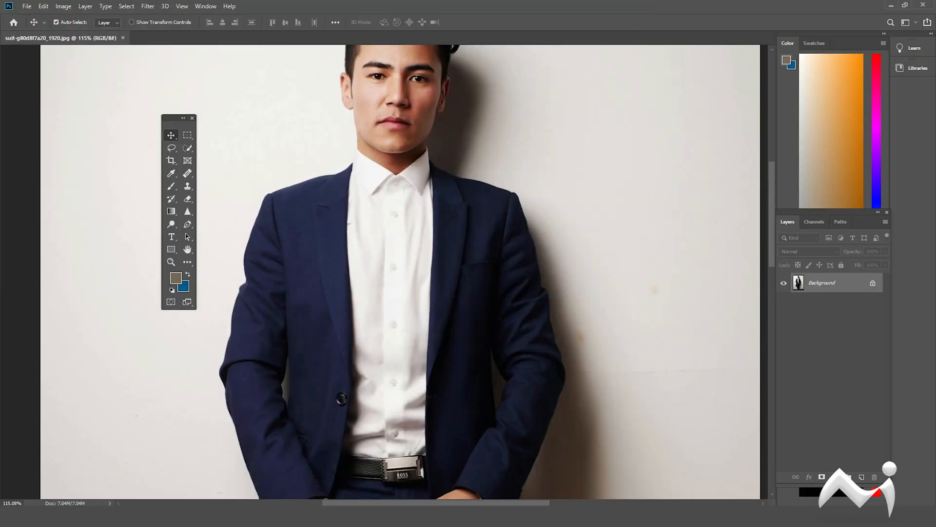
left_click_drag(378, 171, 397, 275)
key("p")
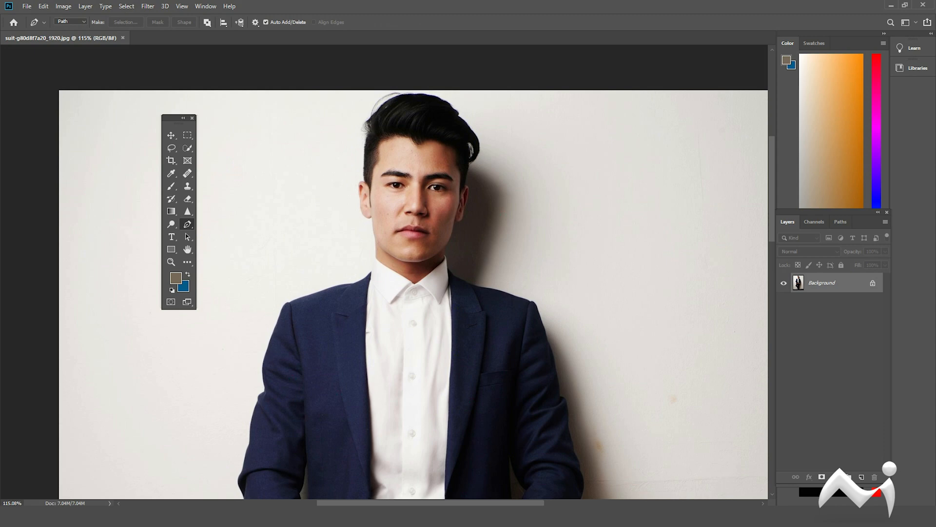
scroll(285, 329, "up", 3)
left_click_drag(277, 318, 271, 330)
left_click(256, 386)
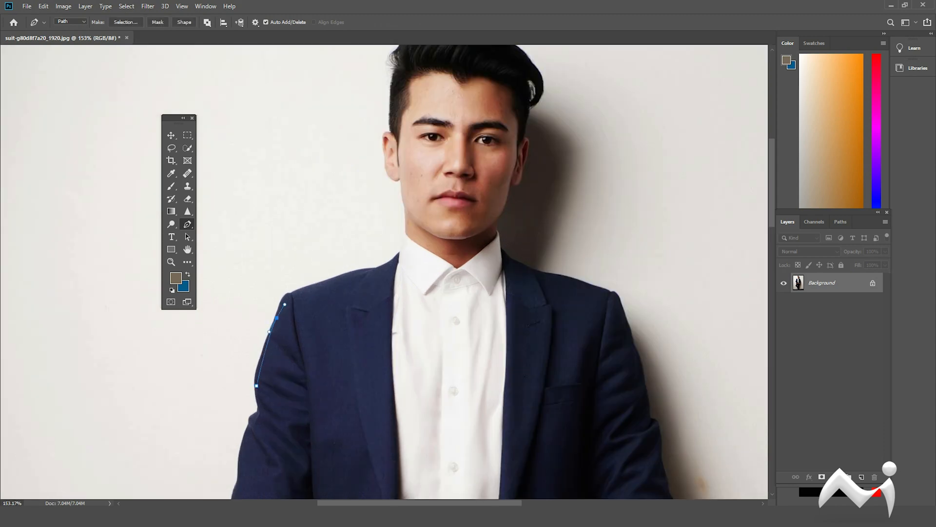
left_click_drag(318, 283, 380, 267)
left_click_drag(392, 259, 406, 293)
left_click(402, 252)
left_click(404, 265)
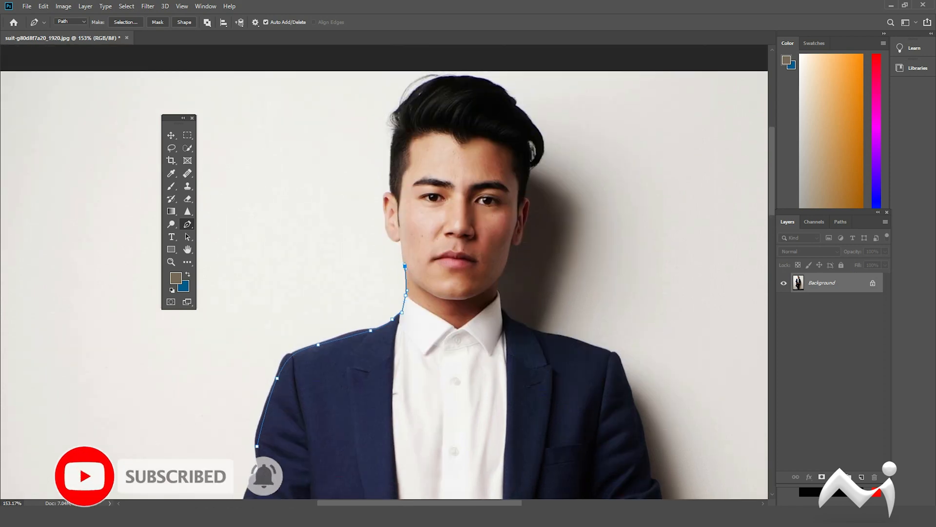
Continue the path around the ear on the photo's left side and up to the side of the hair.
left_click(400, 236)
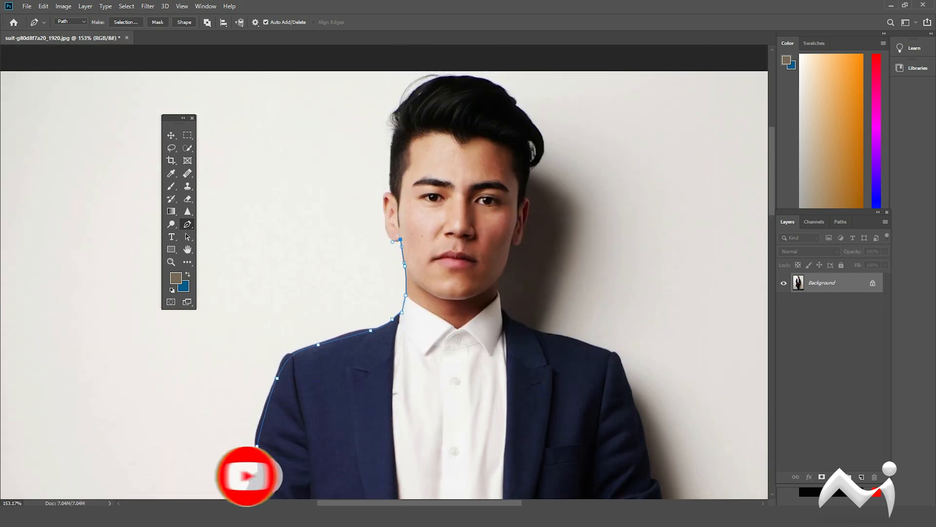
left_click_drag(385, 225, 404, 197)
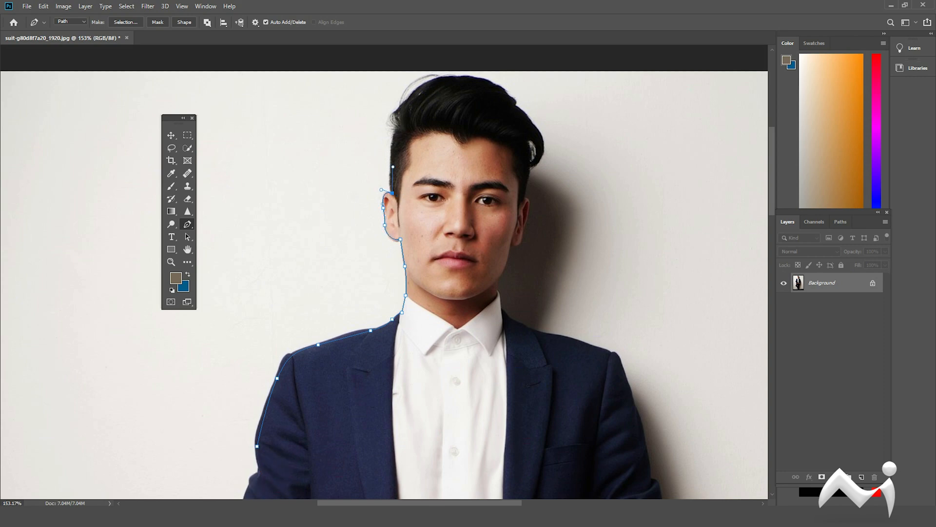
scroll(393, 167, "up", 5)
left_click(395, 237)
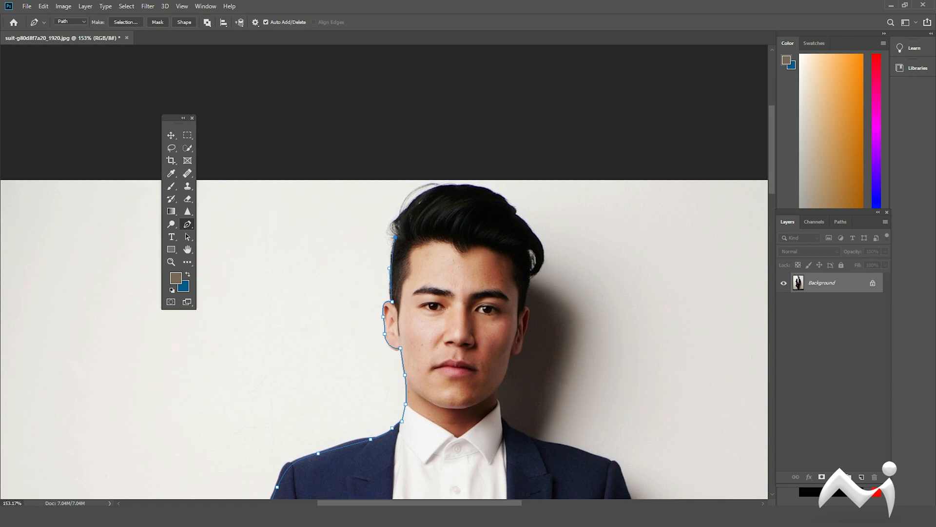
Continue the Pen path over the top of the man's hair and down to the hairline on the photo's right side.
left_click_drag(410, 203, 426, 190)
left_click_drag(500, 200, 521, 211)
left_click(517, 216)
left_click_drag(539, 249, 520, 284)
Trace the path around the ear, jaw and neck on the photo's right side down to the shirt collar.
left_click(524, 307)
left_click(529, 324)
left_click(522, 348)
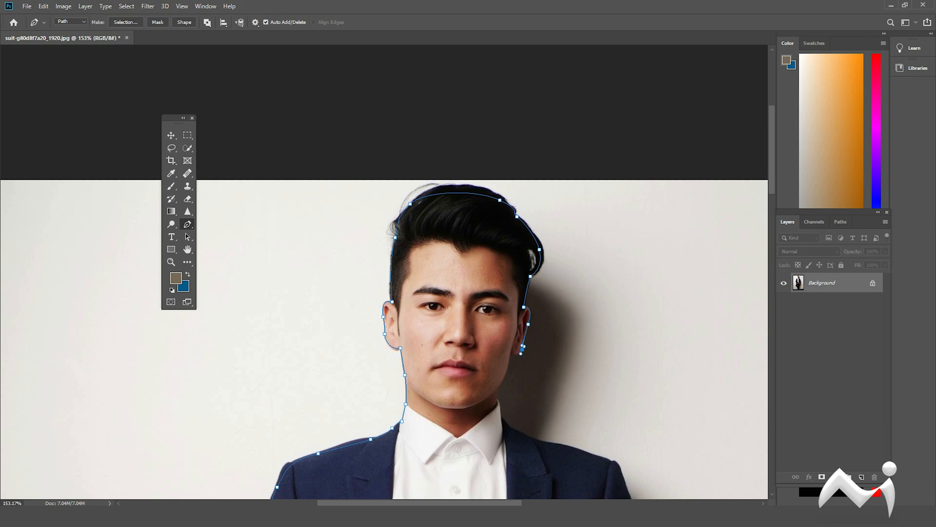
scroll(523, 349, "up", 3)
mouse_move(522, 340)
left_mouse_down()
mouse_move(526, 320)
mouse_move(523, 343)
left_mouse_up()
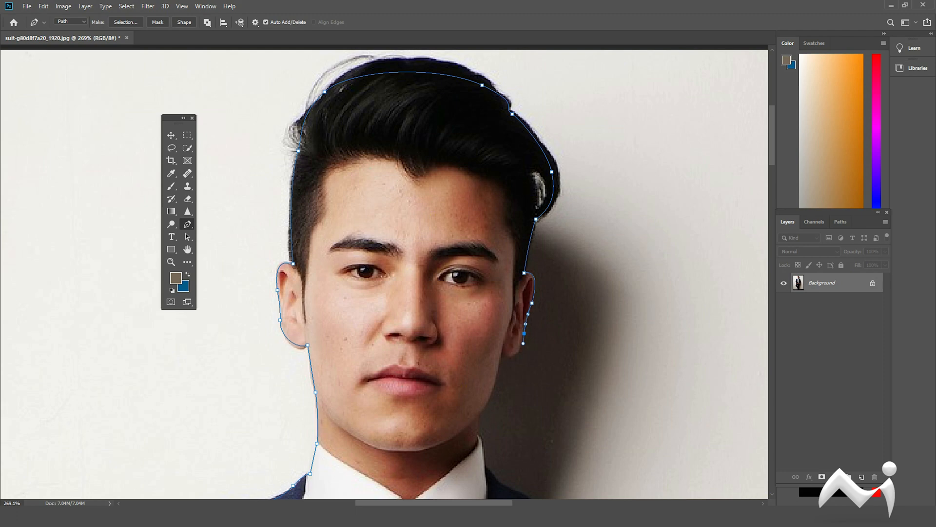
left_click_drag(502, 346, 437, 357)
left_click(475, 437)
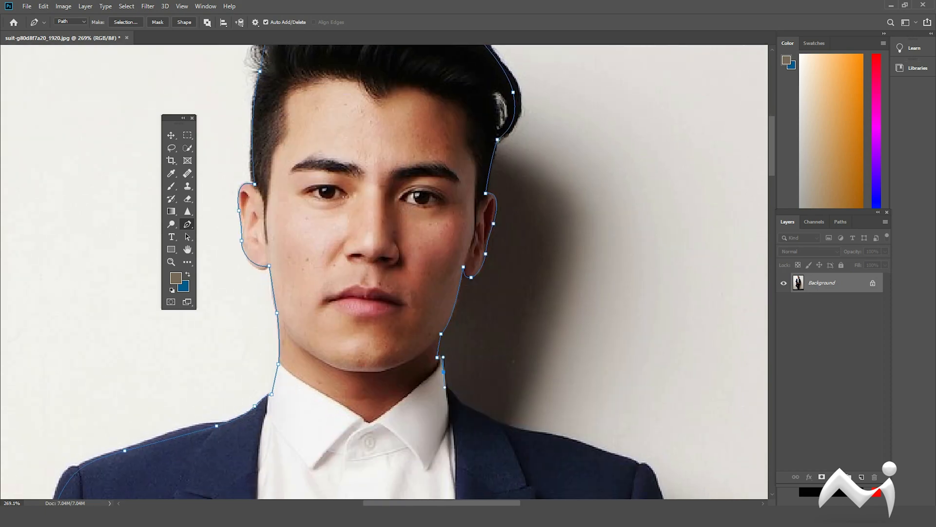
Extend the path along the jacket's shoulder and upper sleeve on the photo's right side.
left_click_drag(493, 423, 507, 427)
left_click_drag(572, 442, 568, 295)
scroll(599, 449, "down", 1)
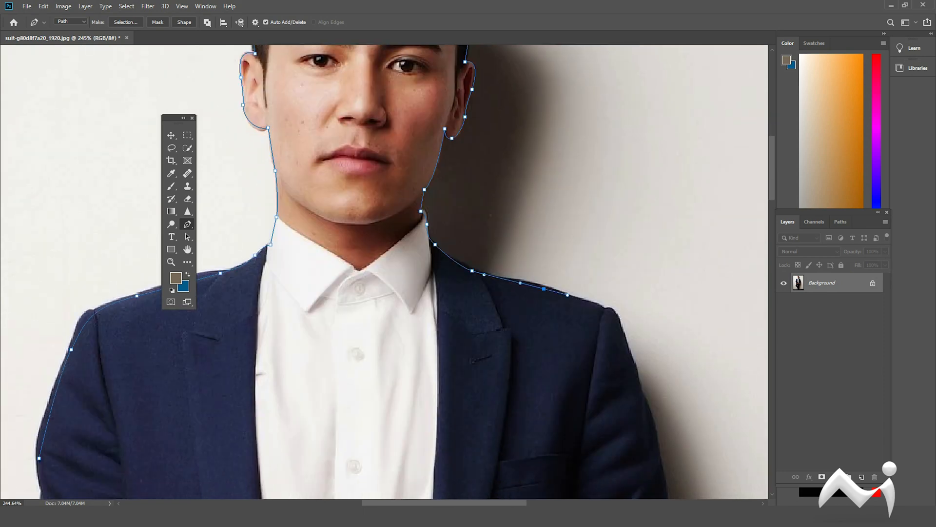
left_click_drag(620, 324, 570, 197)
left_click_drag(584, 241, 599, 283)
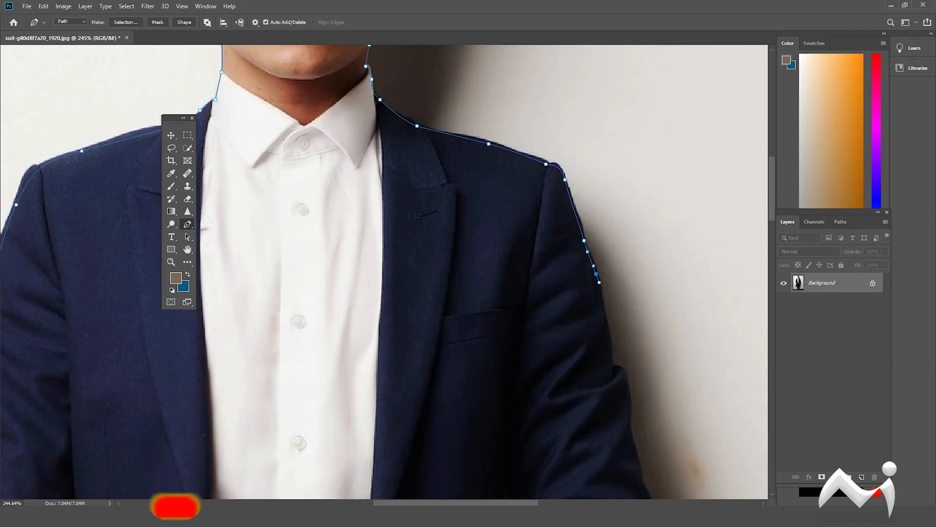
scroll(596, 257, "down", 3)
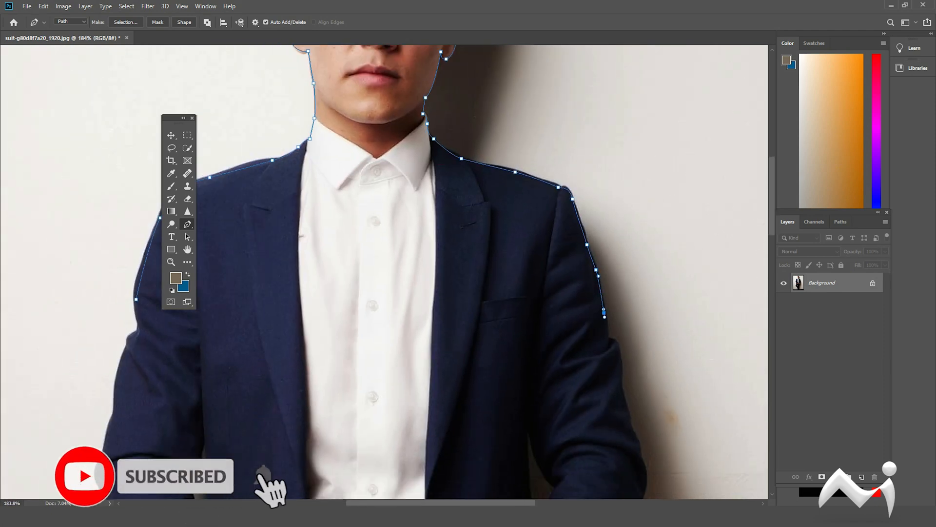
left_click_drag(605, 313, 605, 323)
Close the path across the man's chest at its starting point and convert it to a selection.
left_click_drag(201, 328, 171, 326)
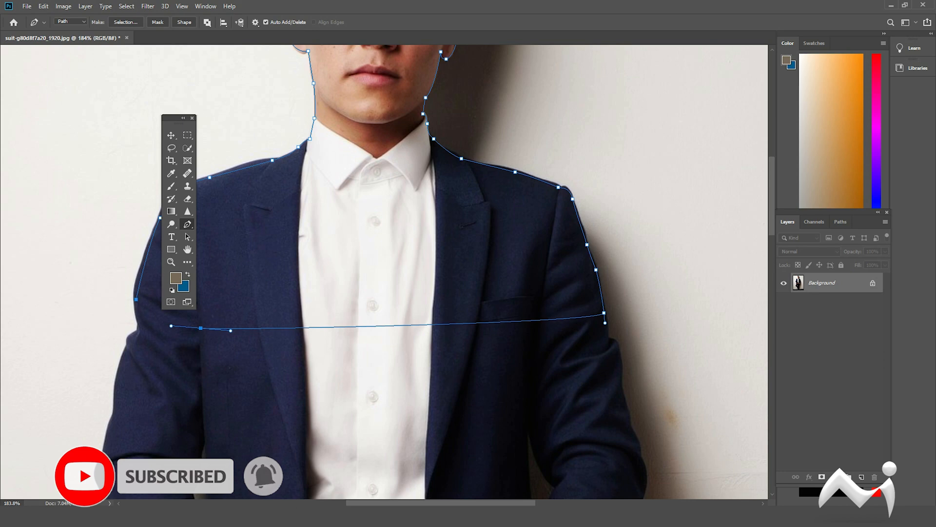
left_click(136, 299)
scroll(426, 313, "down", 7)
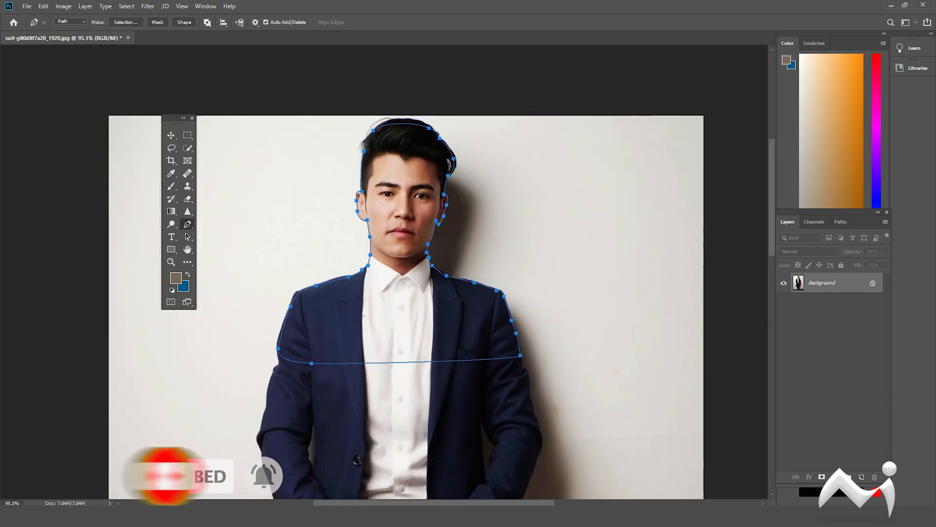
key("ctrl+Return")
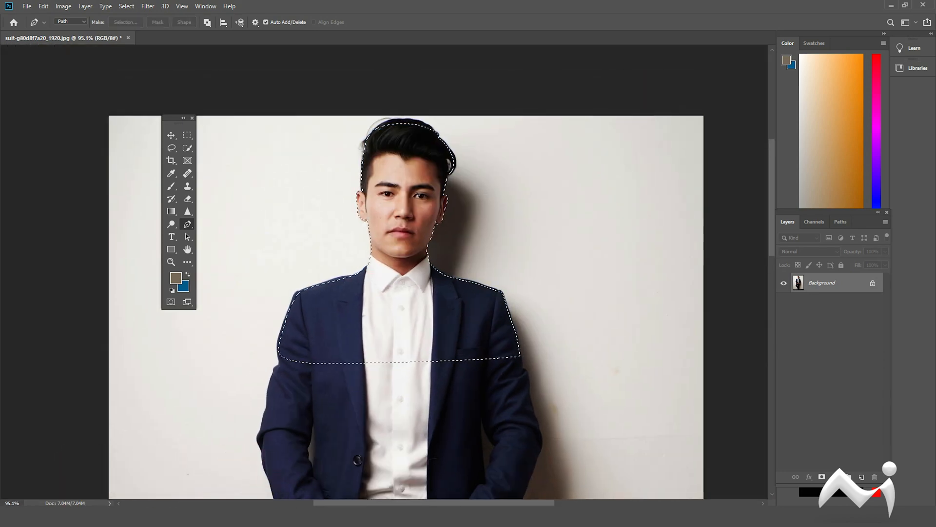
key("v")
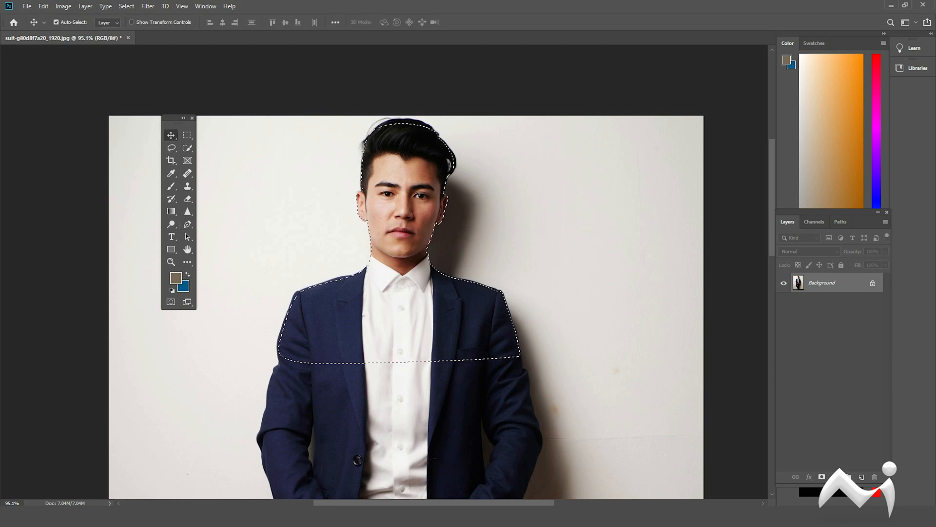
Create a new white RGB document 3.5 cm wide and 4.5 cm high at 300 pixels/inch.
key("ctrl+n")
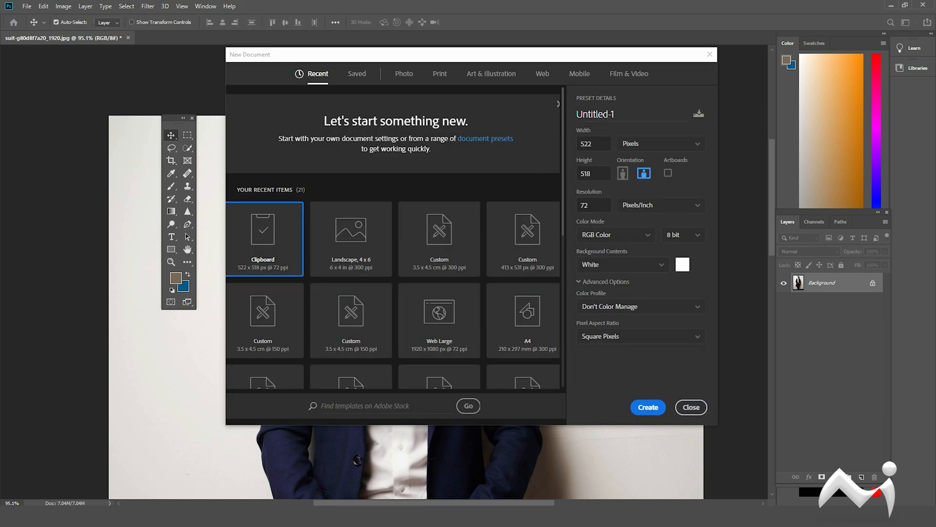
left_click(661, 144)
left_click(641, 194)
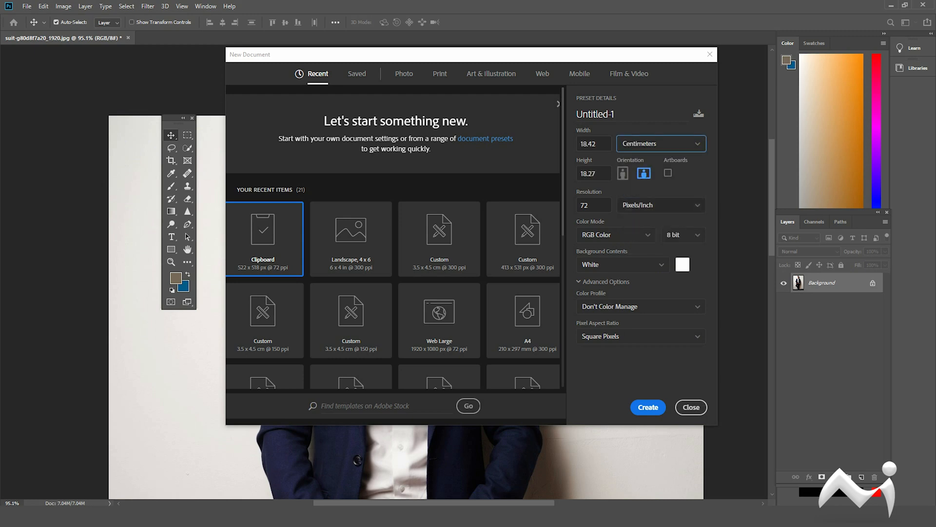
double_click(585, 205)
type("300")
double_click(588, 144)
type("3.")
key("Tab")
type("4.")
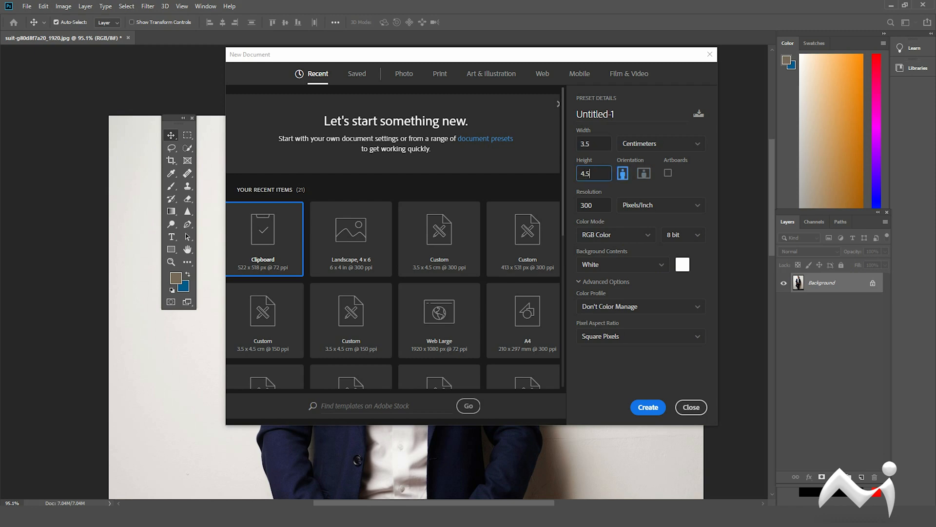
key("Return")
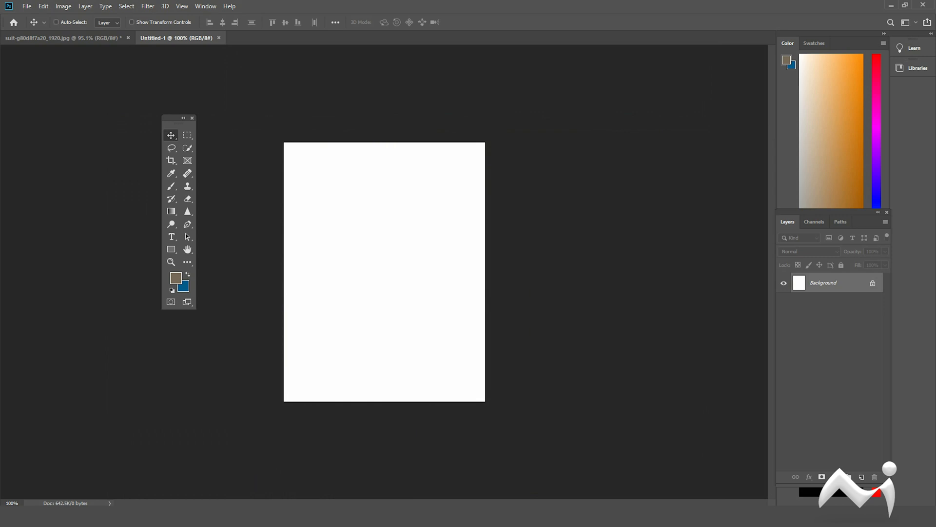
Paste the cut-out man into the new document, enlarge him slightly and position him centrally as a passport portrait.
key("ctrl+v")
left_click_drag(387, 228, 404, 242)
key("ctrl+t")
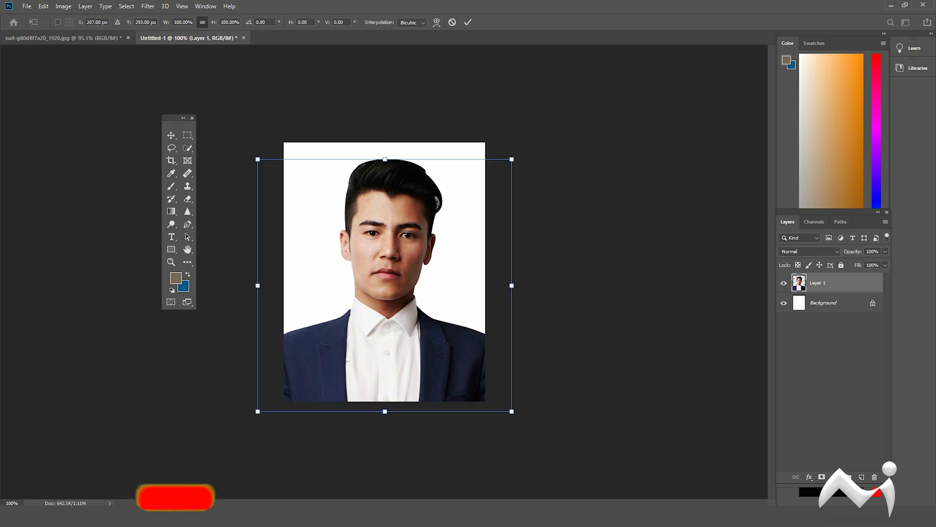
left_click_drag(512, 159, 528, 143)
left_click_drag(405, 248, 397, 257)
key("Return")
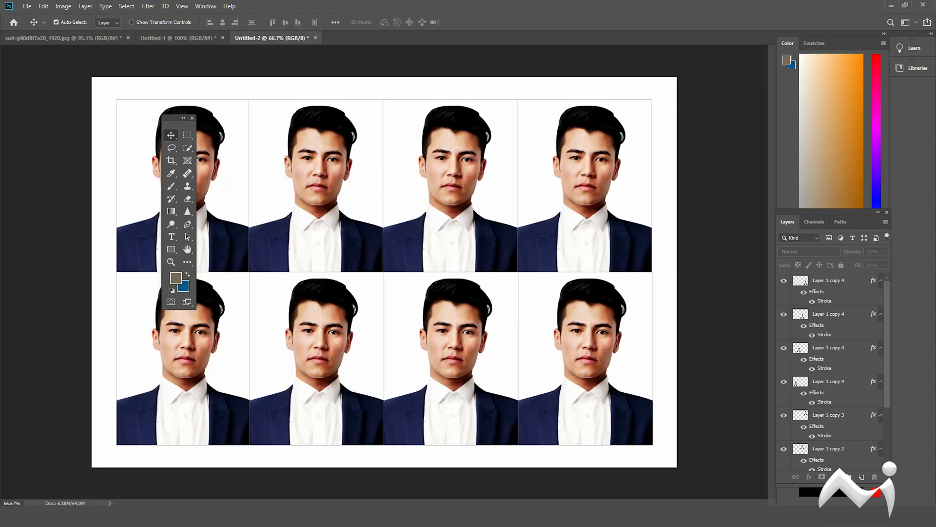
scroll(384, 272, "down", 6)
scroll(384, 272, "up", 3)
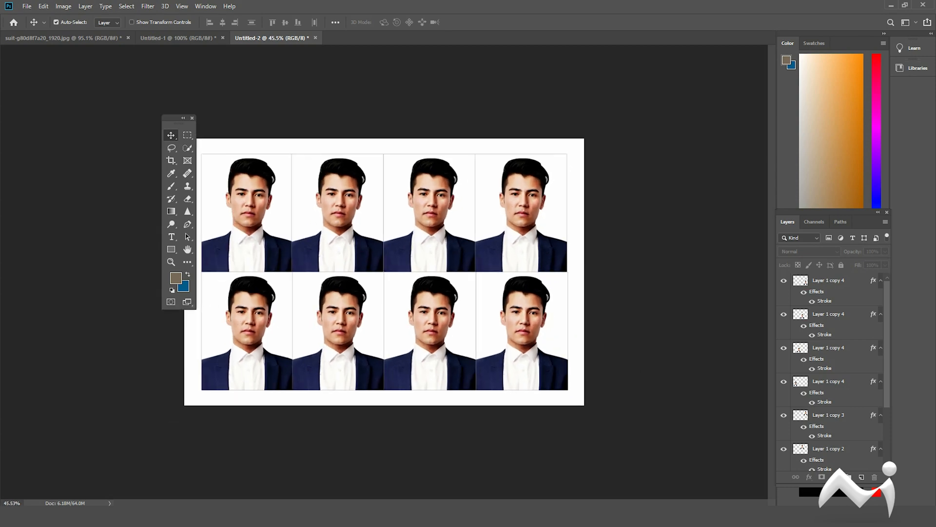